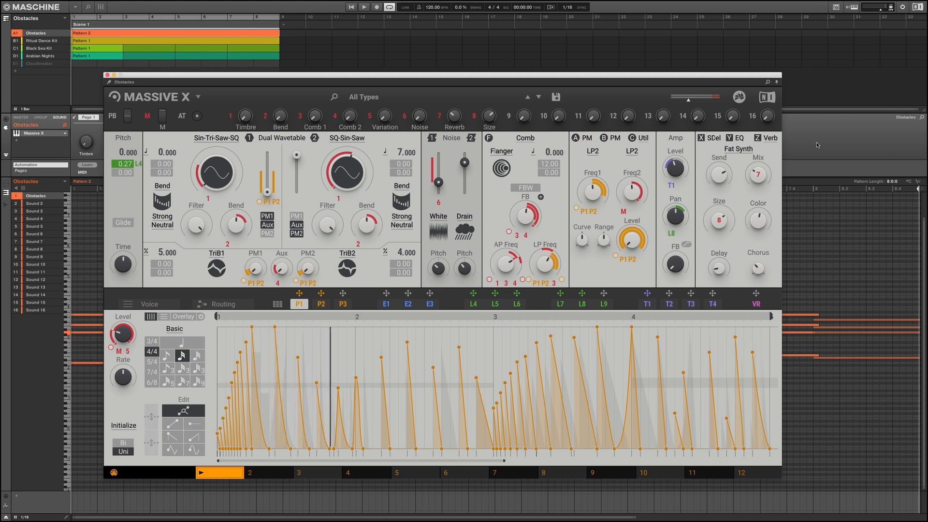
# Toggle playback and review the effects available for slot Z and the modules available for the insert slots.
pyautogui.press('space')
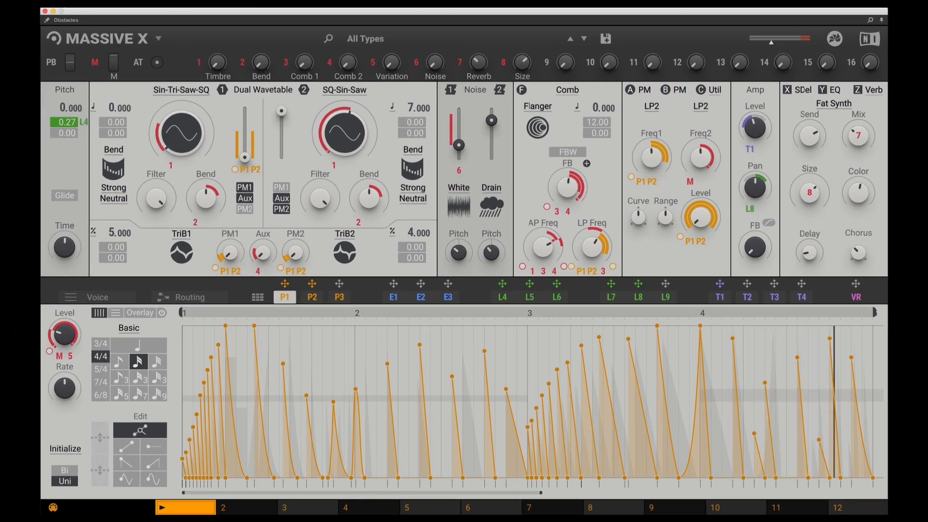
pyautogui.click(873, 92)
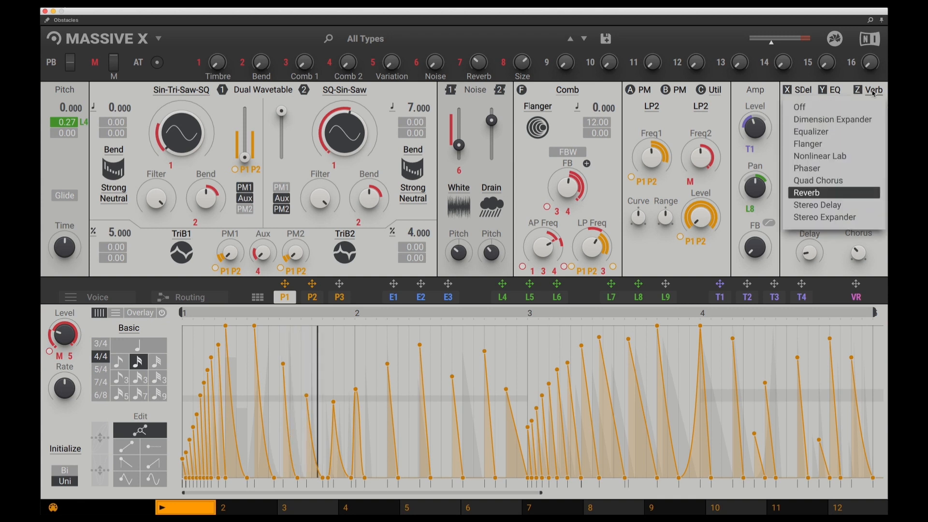
pyautogui.click(846, 88)
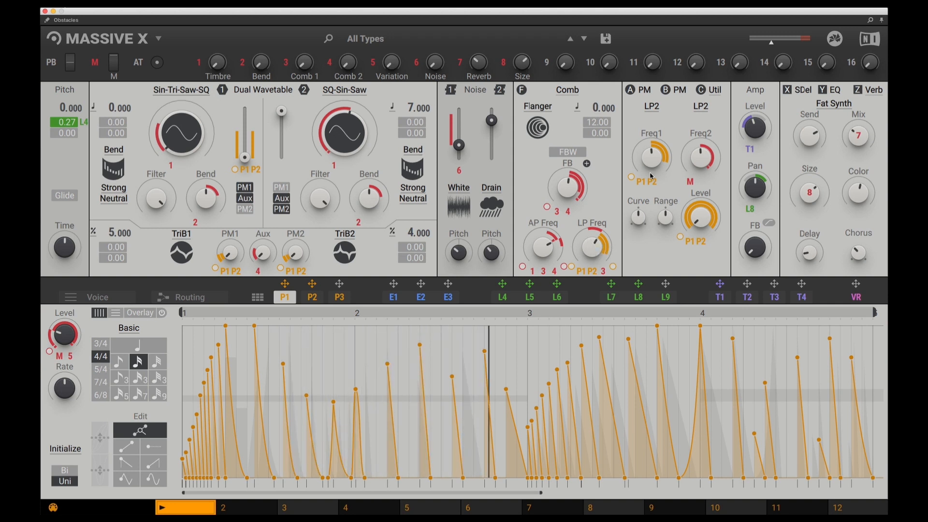
pyautogui.click(656, 98)
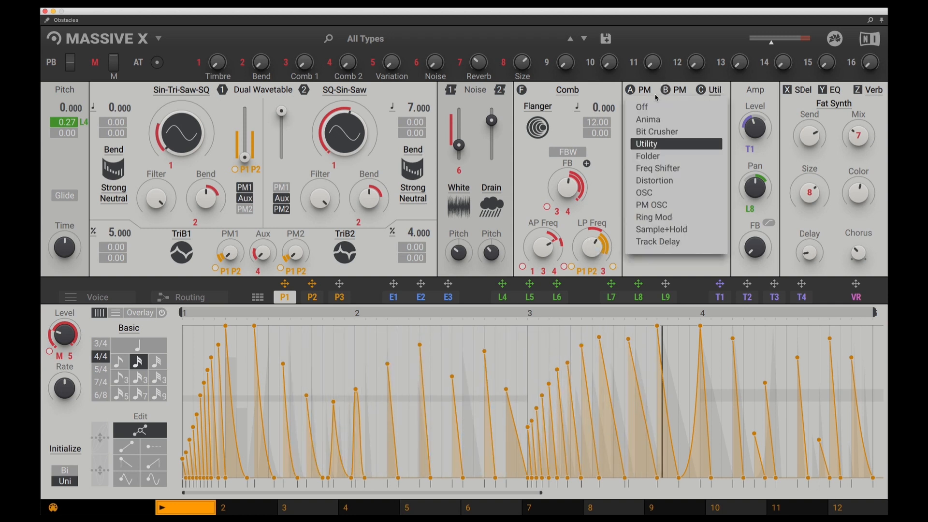
pyautogui.click(715, 92)
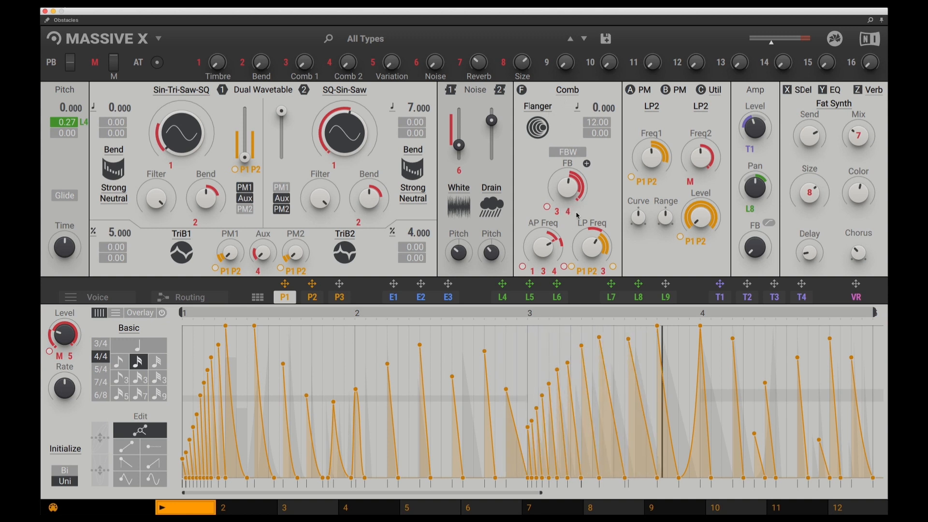
# Examine the signal routing and the module choices for insert C, keeping Utility selected.
pyautogui.click(196, 297)
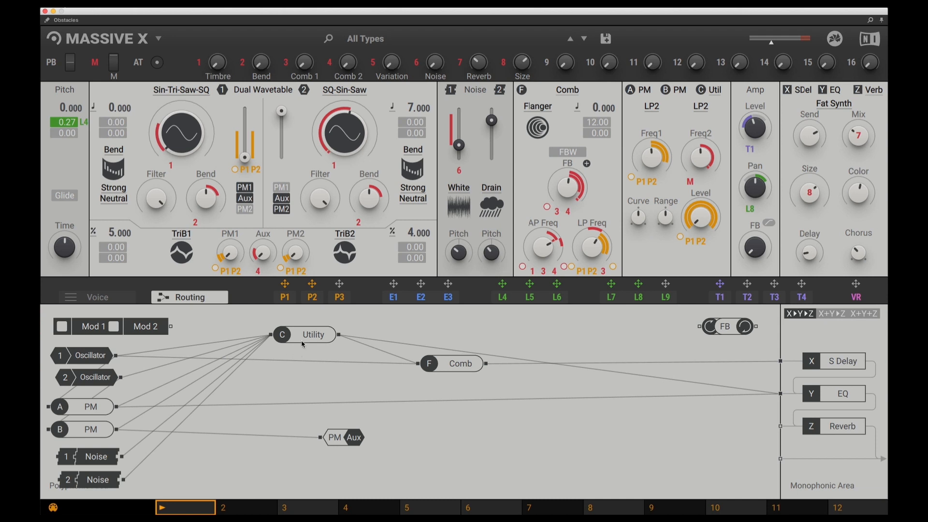
pyautogui.click(717, 97)
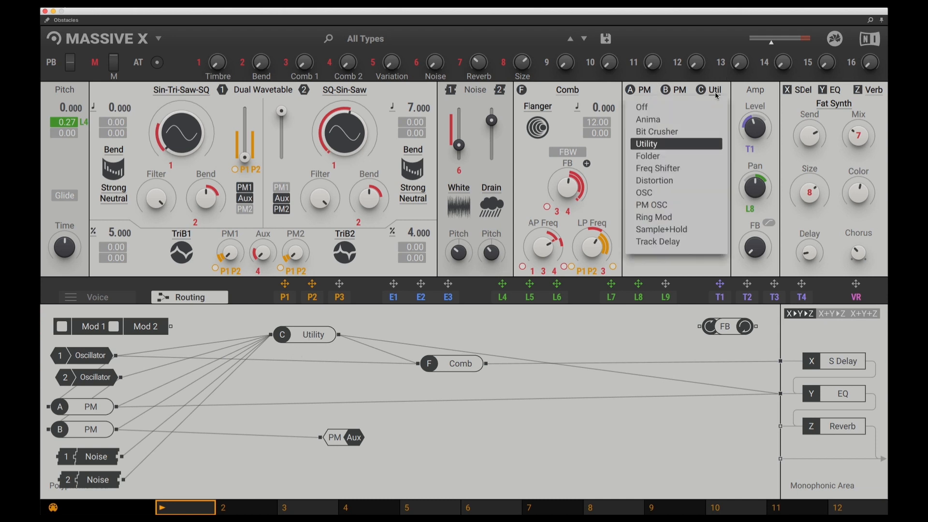
pyautogui.click(691, 145)
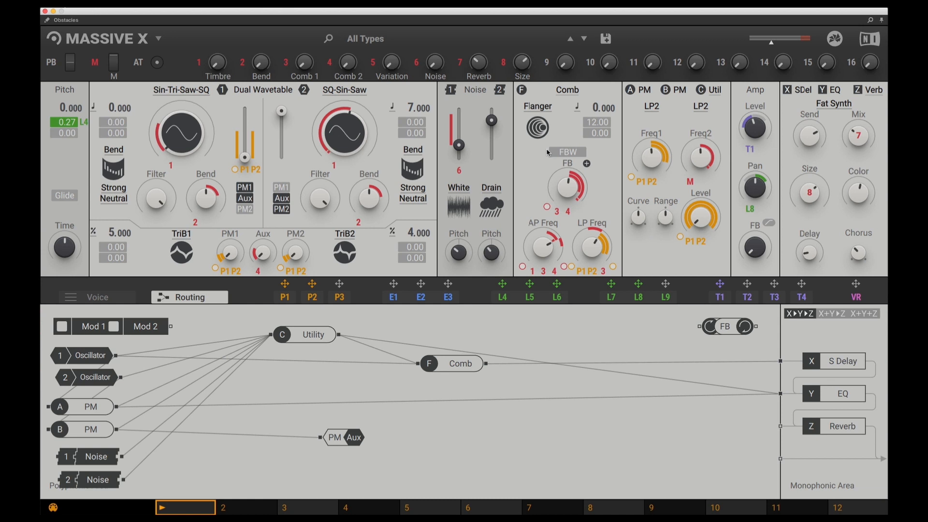
# Compare the sound with Unison off and on in the voice settings, then lower the unison Spread.
pyautogui.click(286, 300)
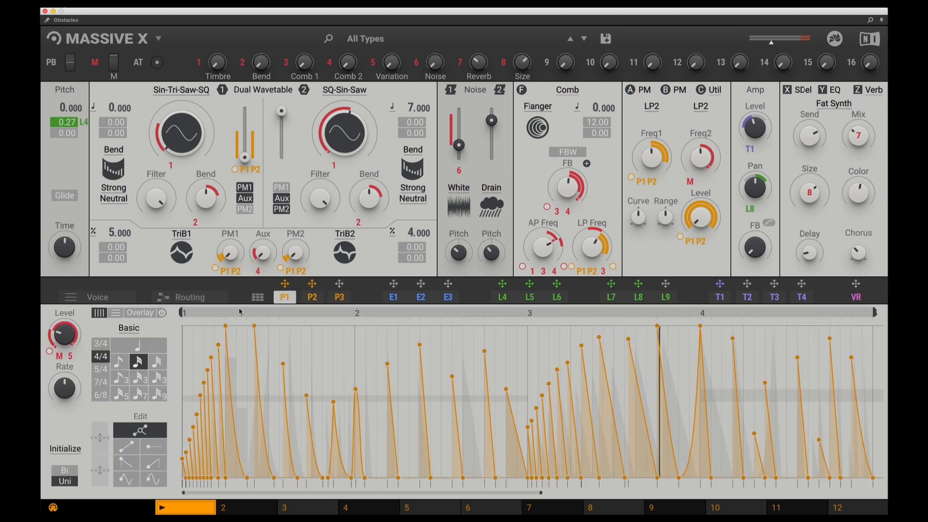
pyautogui.click(105, 301)
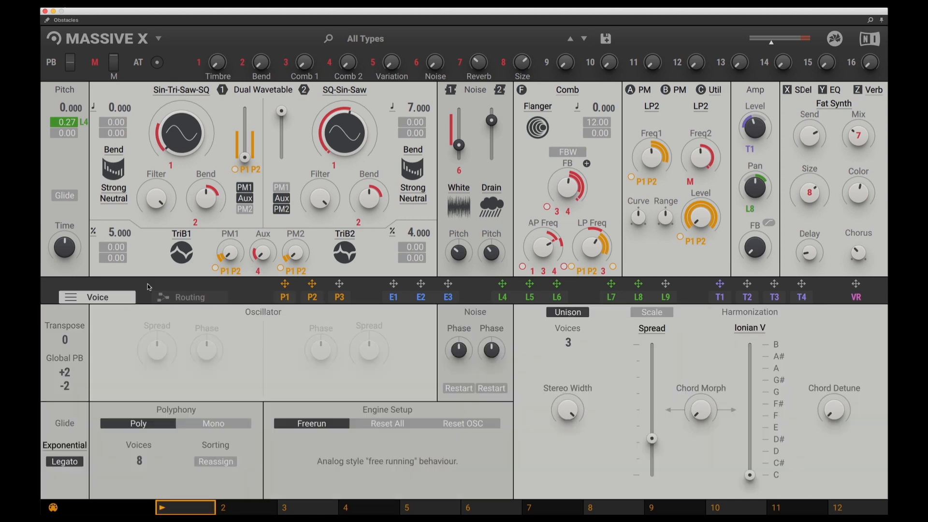
pyautogui.click(571, 317)
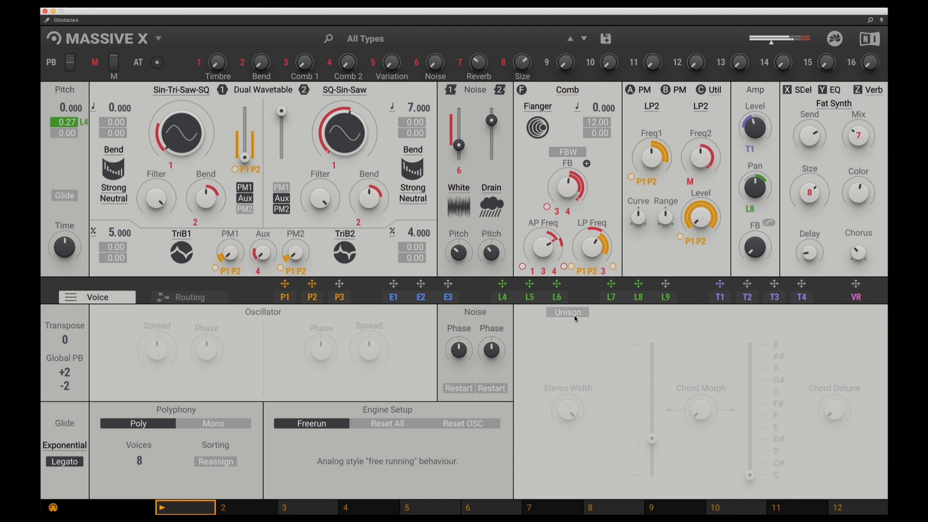
pyautogui.click(576, 317)
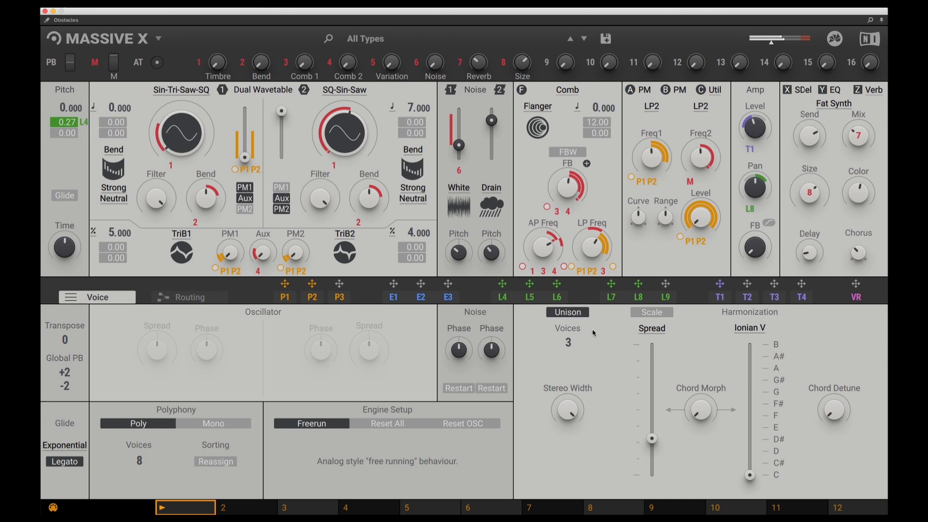
pyautogui.moveTo(655, 443); pyautogui.dragTo(655, 460)
# Look over the signal routing, the curves of Performers P1 and P2, and the performer pattern grid.
pyautogui.click(206, 302)
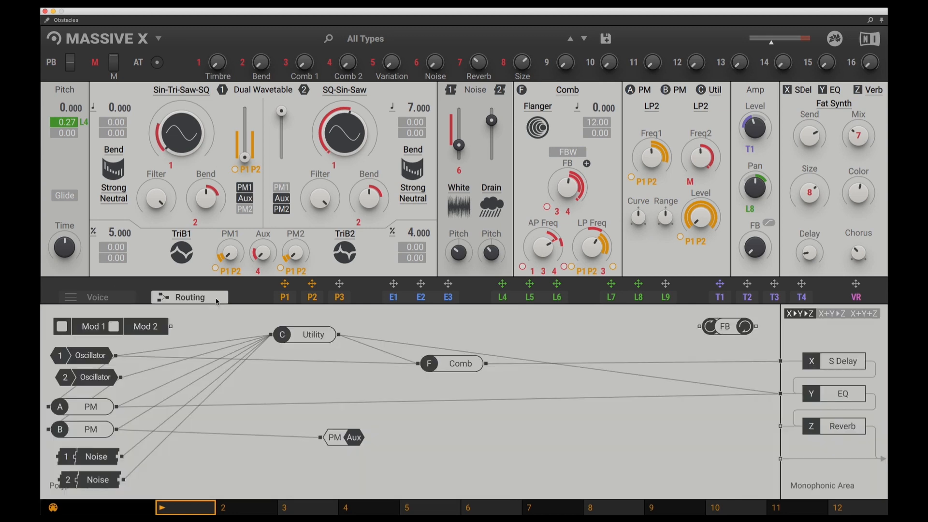
pyautogui.click(291, 298)
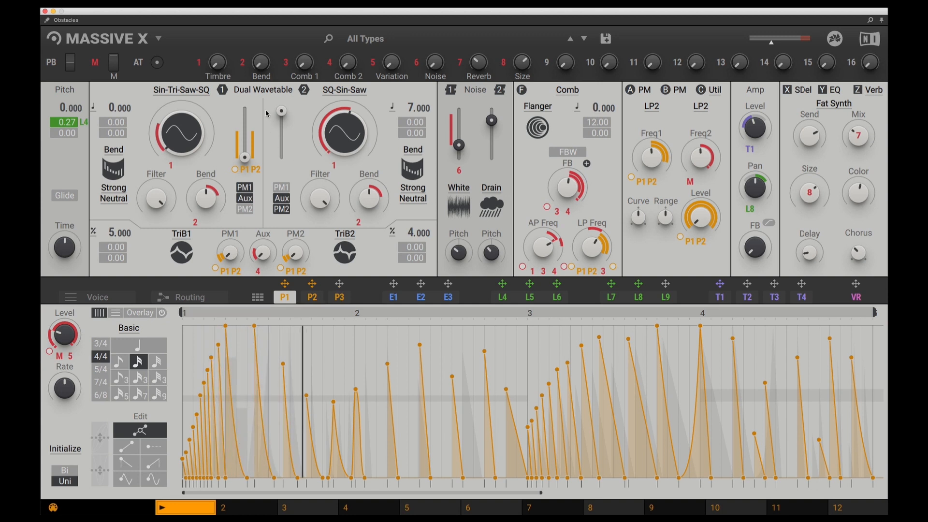
pyautogui.click(312, 296)
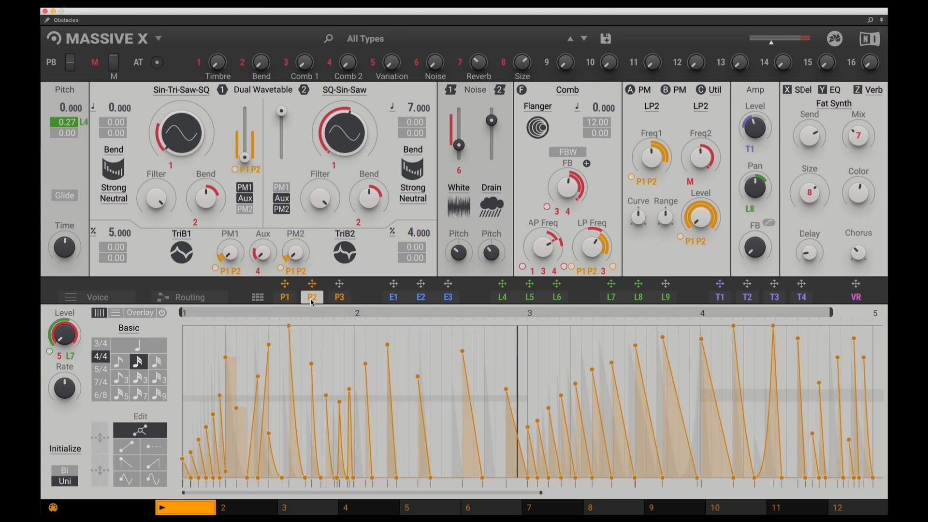
pyautogui.click(285, 298)
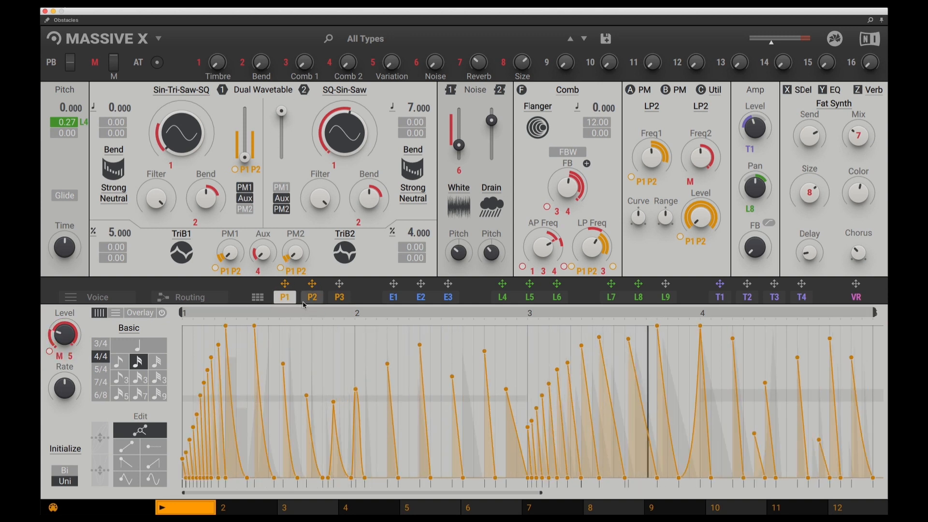
pyautogui.click(258, 301)
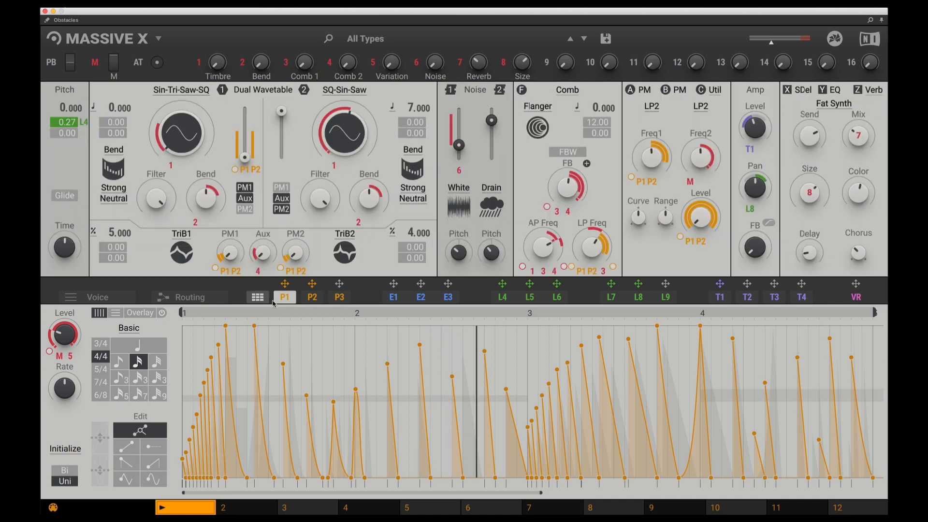
pyautogui.click(257, 297)
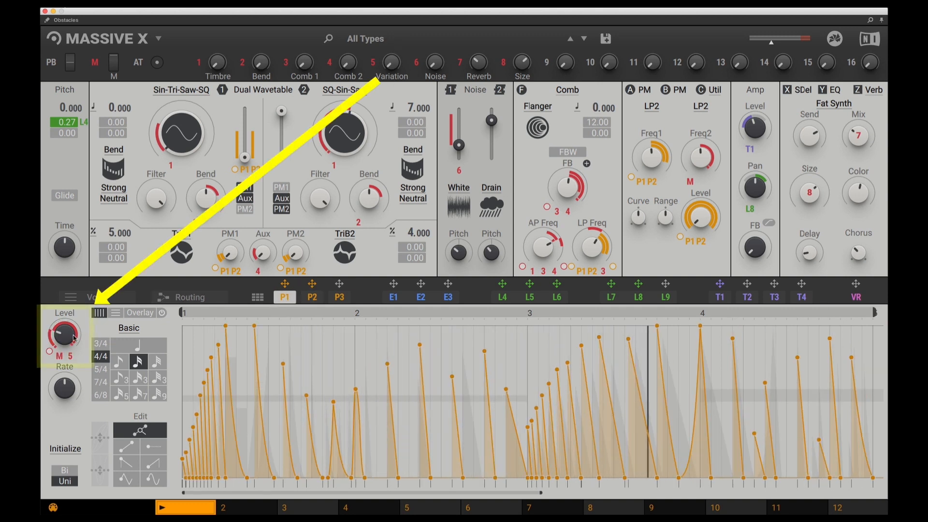
# Compare the Level modulation assignments and curves of Performers P2 and P1.
pyautogui.click(313, 298)
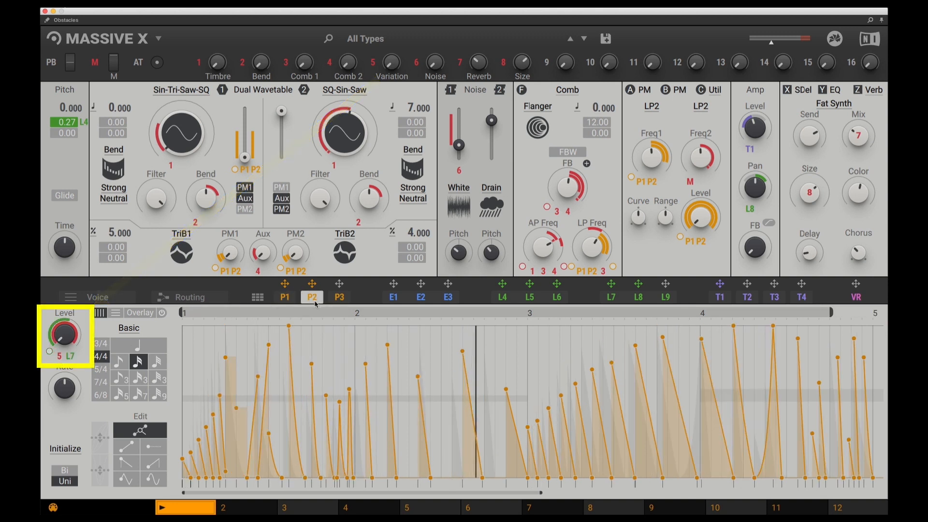
pyautogui.click(287, 302)
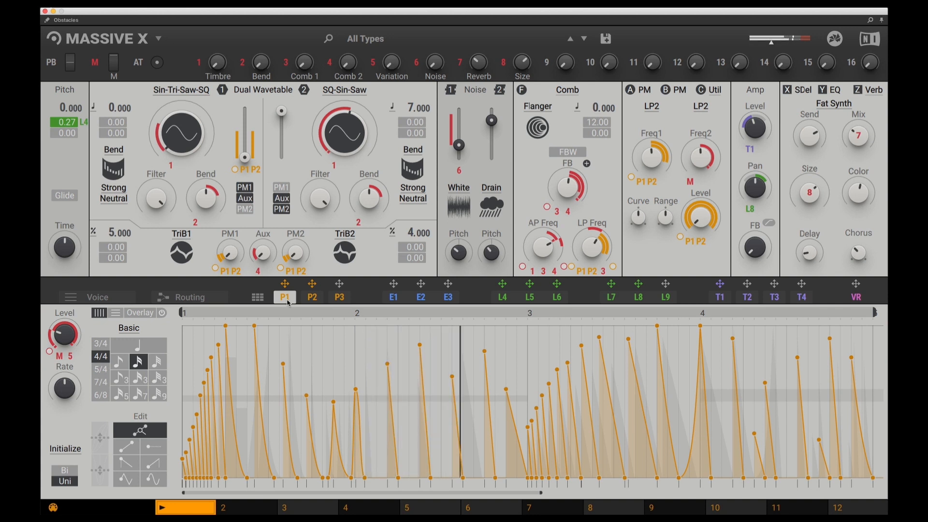
pyautogui.click(312, 296)
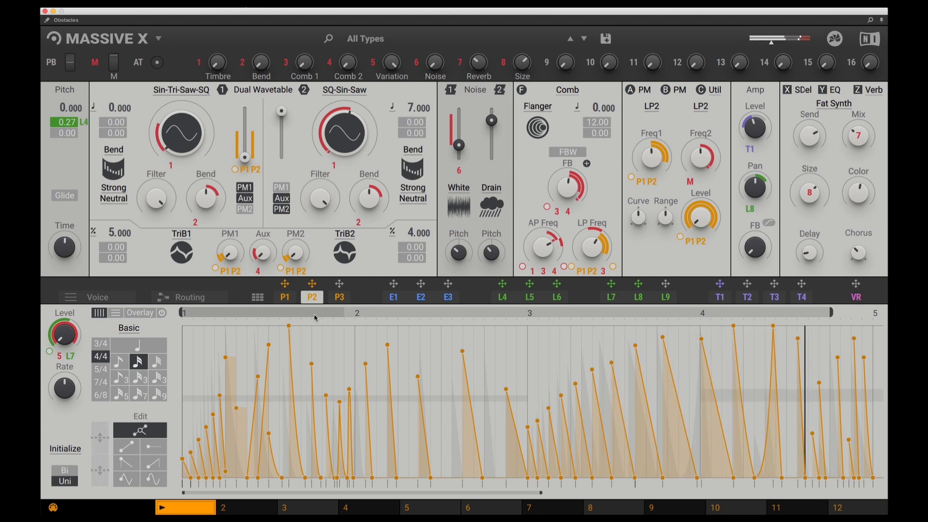
pyautogui.click(287, 303)
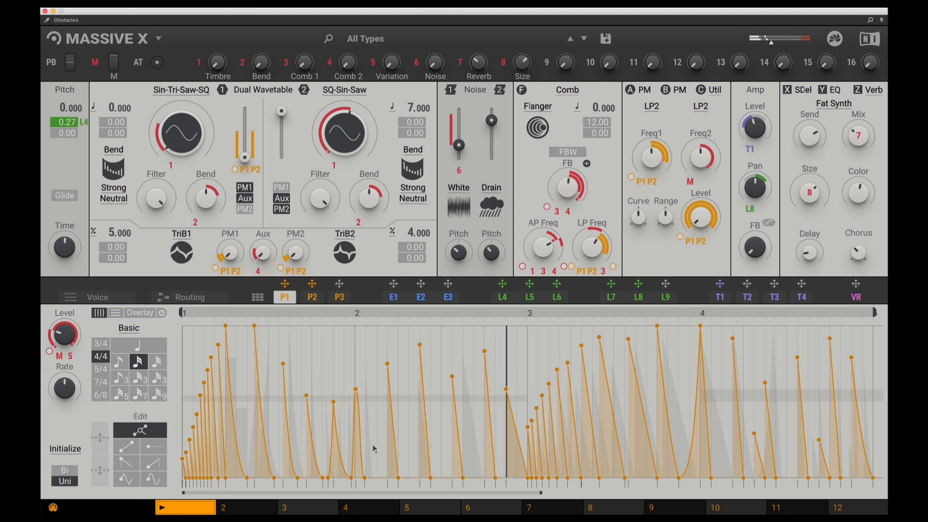
# Try several straight, triplet and septuplet grid resolutions for Performer P1, finishing on eighth notes.
pyautogui.click(119, 362)
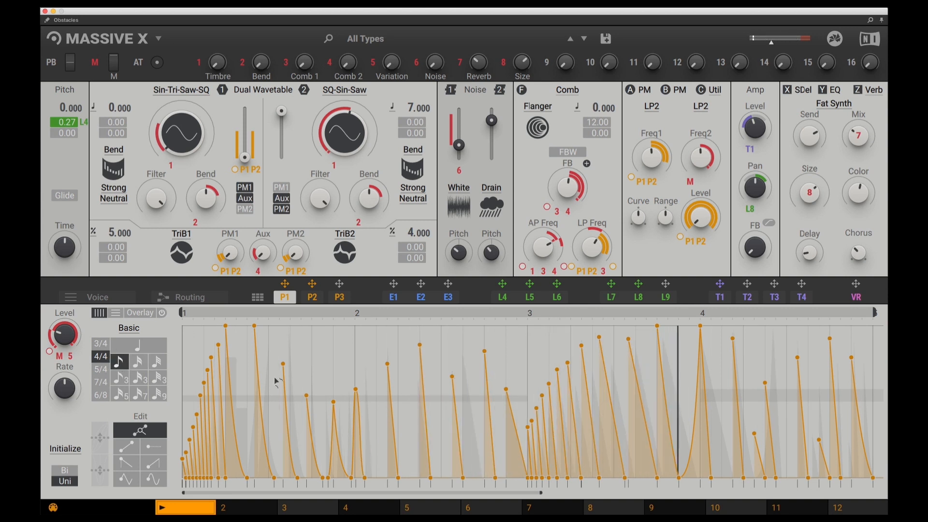
pyautogui.click(158, 377)
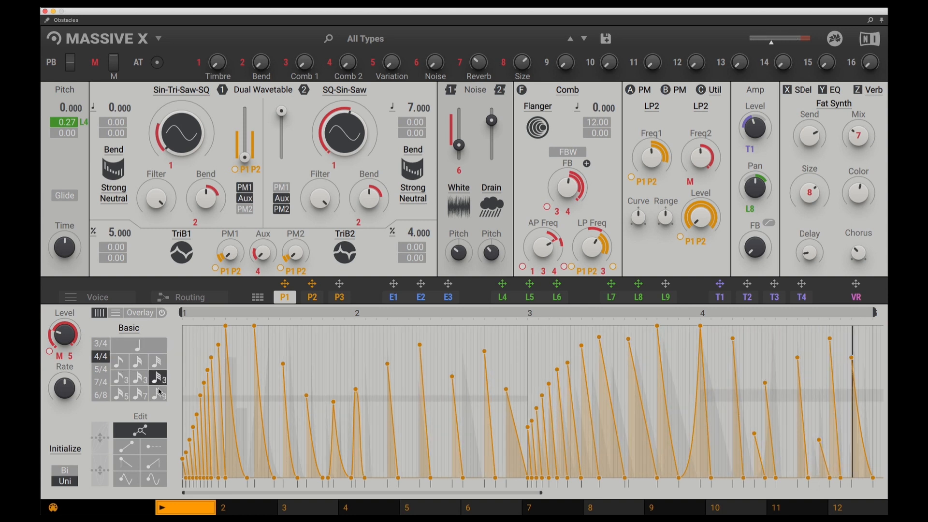
pyautogui.click(138, 378)
pyautogui.click(139, 395)
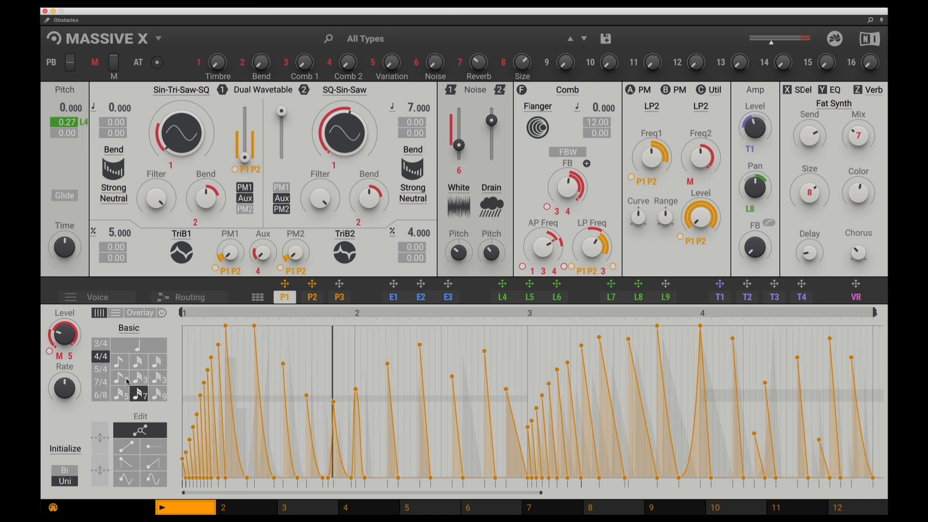
pyautogui.click(120, 378)
pyautogui.click(119, 362)
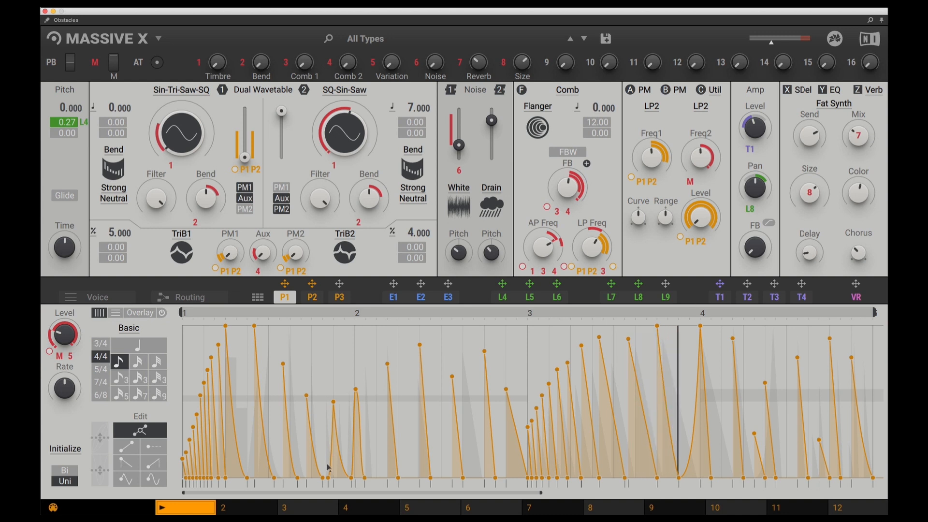
# Copy Performer P1's curve from pattern 1 into pattern 3 and make pattern 3 the active pattern.
pyautogui.click(257, 297)
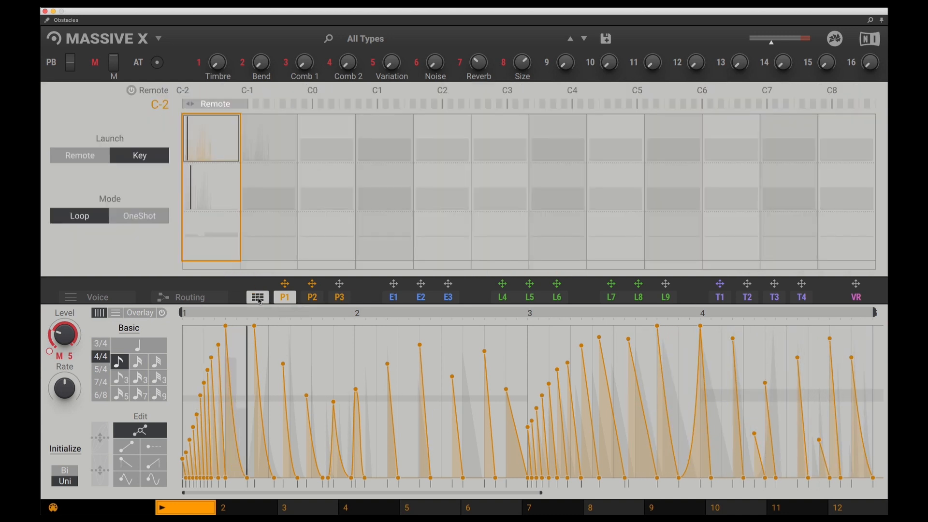
pyautogui.click(218, 143)
pyautogui.click(309, 146)
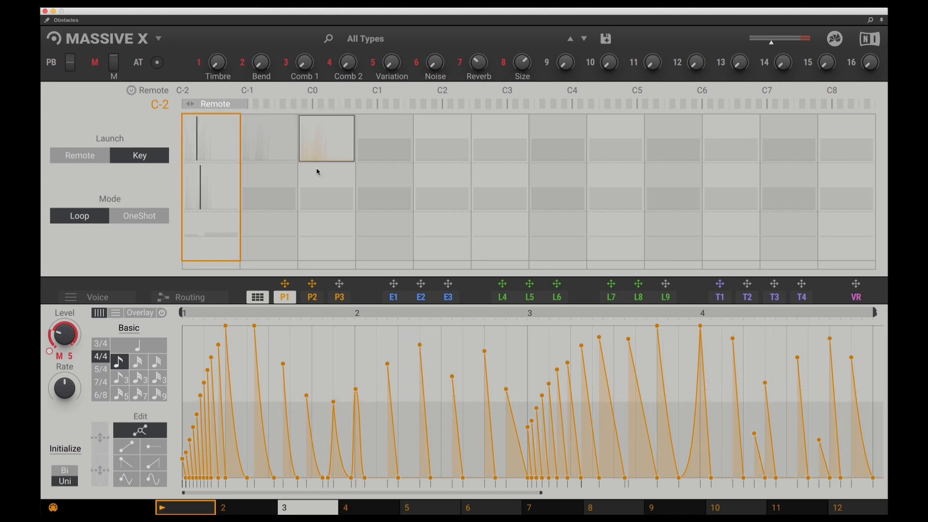
pyautogui.click(321, 185)
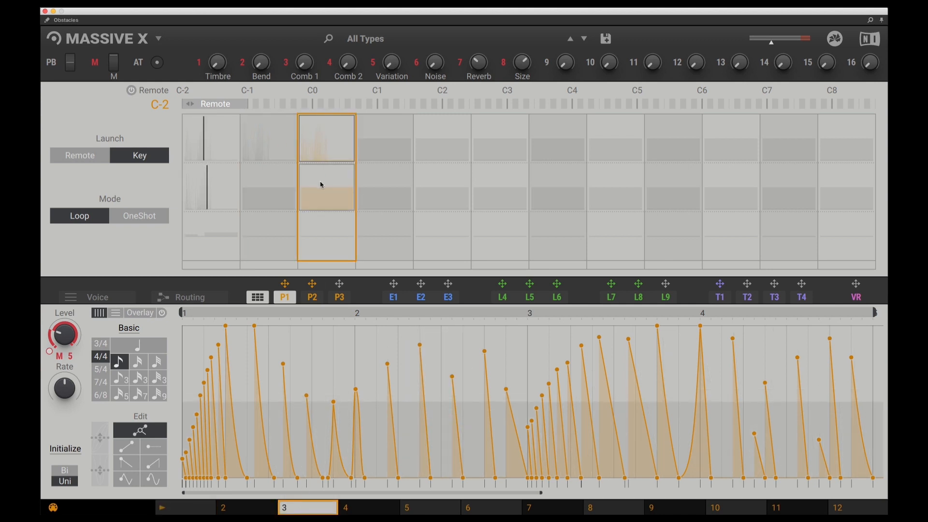
pyautogui.click(258, 298)
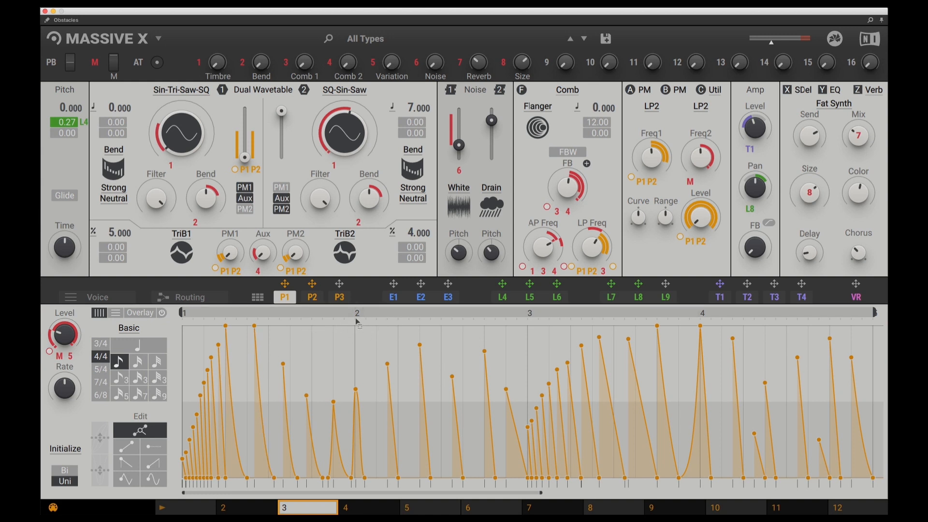
# Select the P1 curve section from marker 2 to just before marker 3 and warp the spacing and shape of its points.
pyautogui.moveTo(366, 335); pyautogui.dragTo(522, 423)
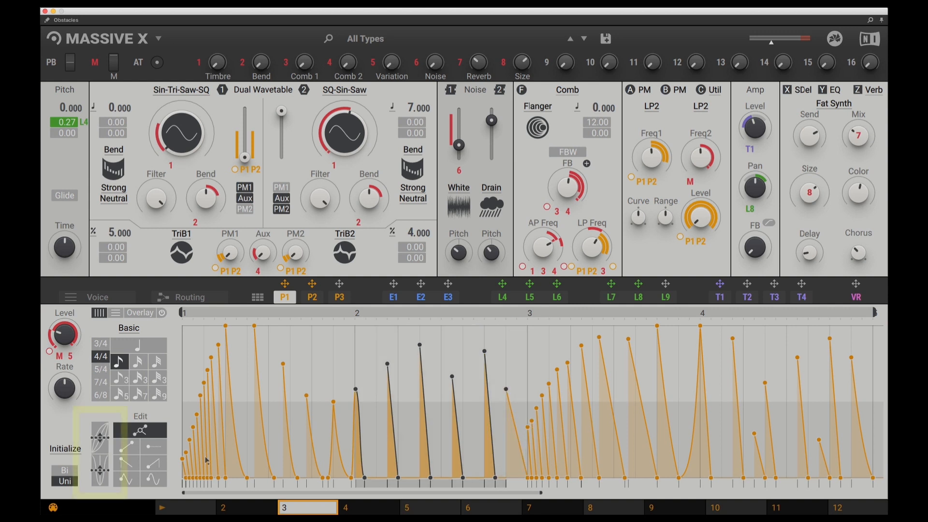
pyautogui.moveTo(101, 441); pyautogui.dragTo(109, 439)
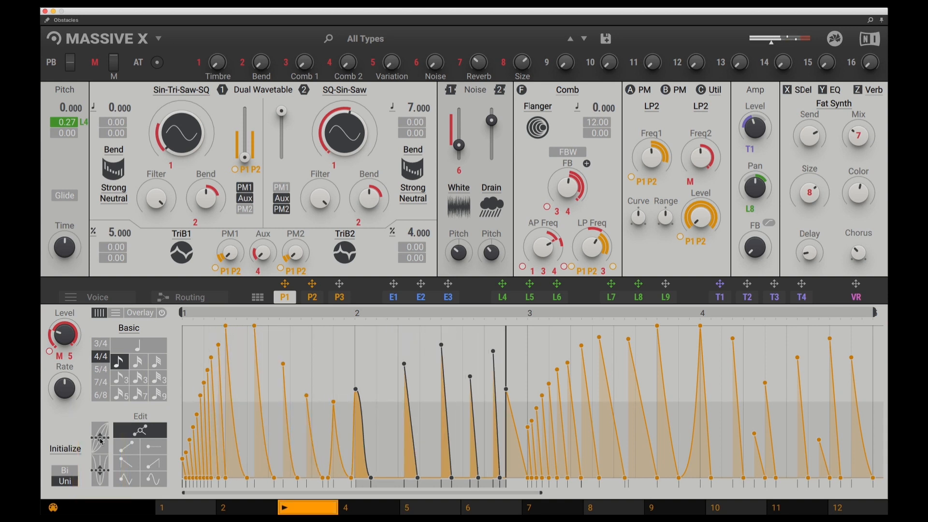
pyautogui.moveTo(100, 471); pyautogui.dragTo(111, 472)
pyautogui.moveTo(101, 438); pyautogui.dragTo(97, 438)
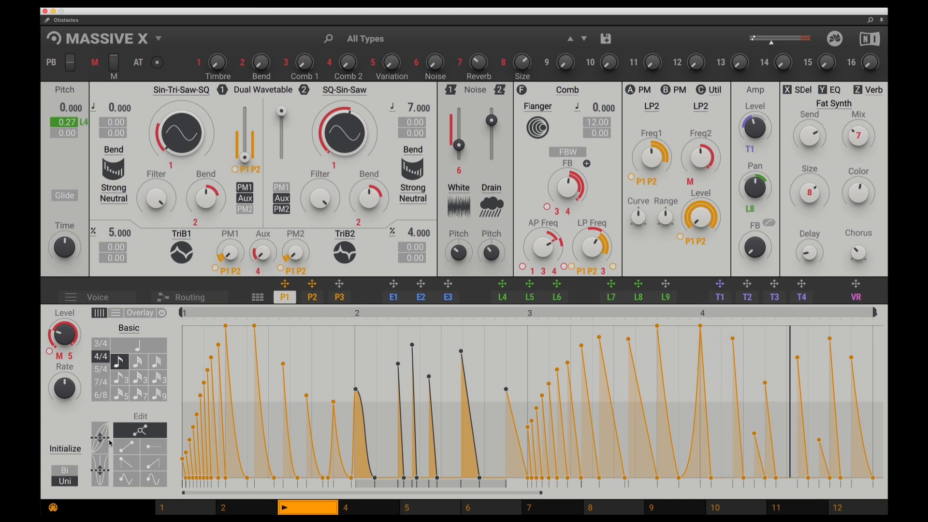
# Choose Performer P1's pattern 1 in the pattern overview for editing and return to the synth view.
pyautogui.click(258, 297)
pyautogui.click(222, 145)
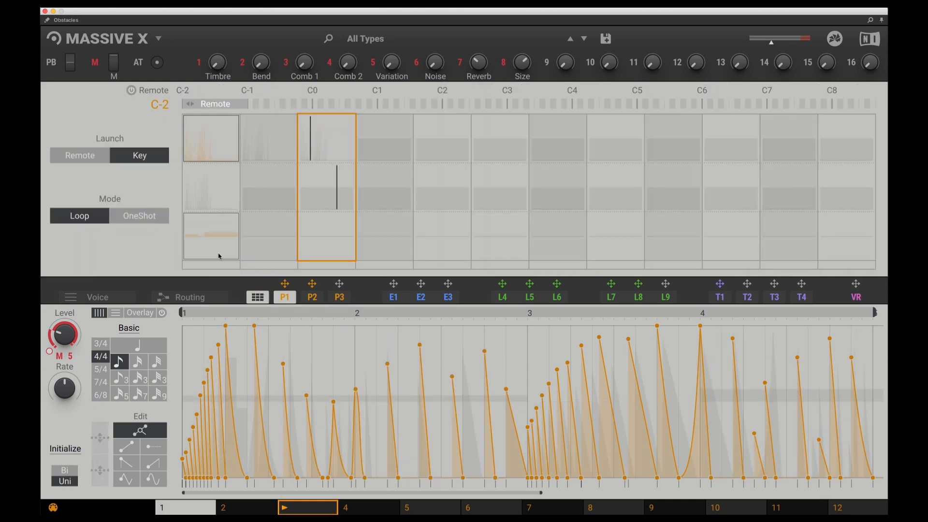
pyautogui.click(268, 298)
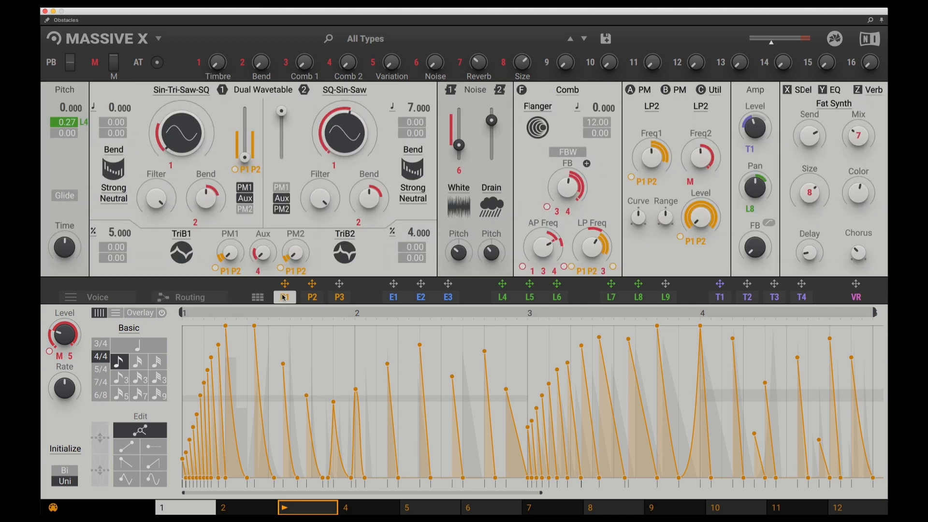
# Nudge the Utility module up and left in the routing view and bypass Oscillators 1 and 2 and PM A and B.
pyautogui.click(209, 300)
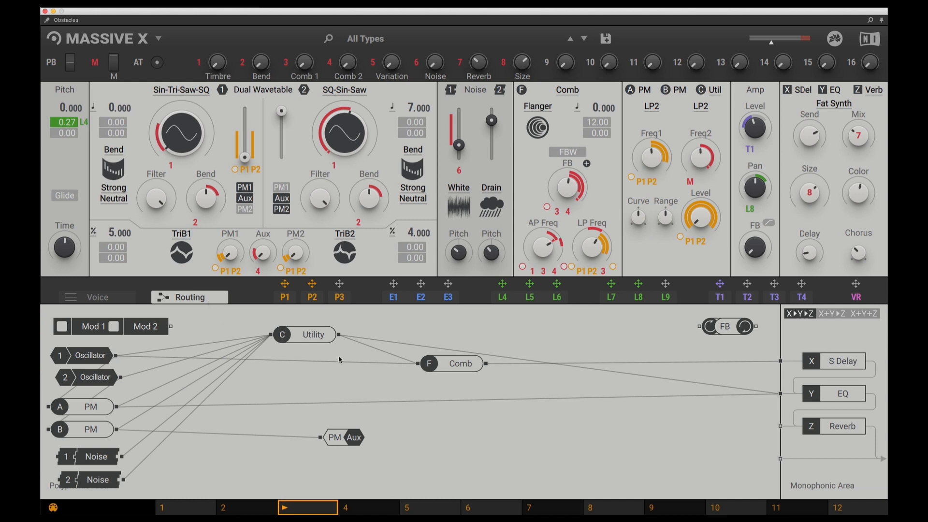
pyautogui.moveTo(314, 336)
pyautogui.mouseDown()
pyautogui.moveTo(305, 373)
pyautogui.moveTo(313, 393)
pyautogui.moveTo(306, 330)
pyautogui.mouseUp()
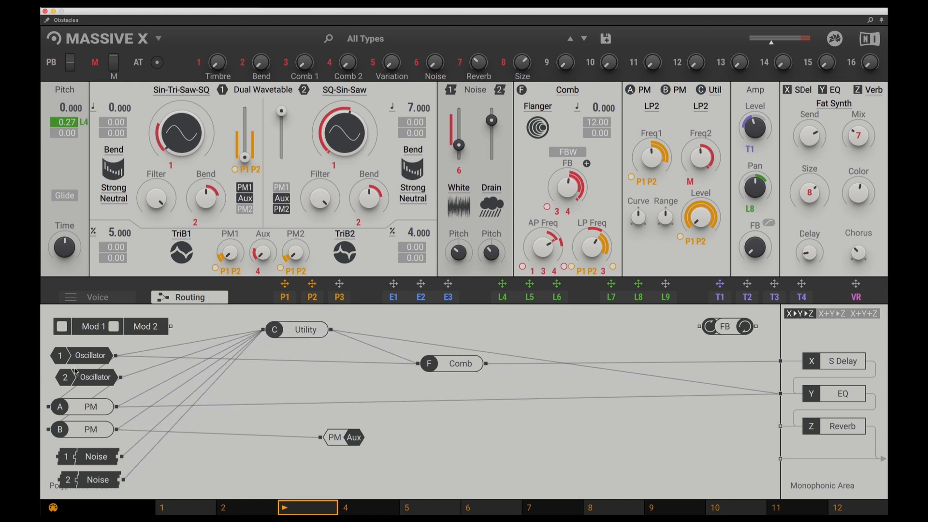
pyautogui.click(102, 358)
pyautogui.click(101, 377)
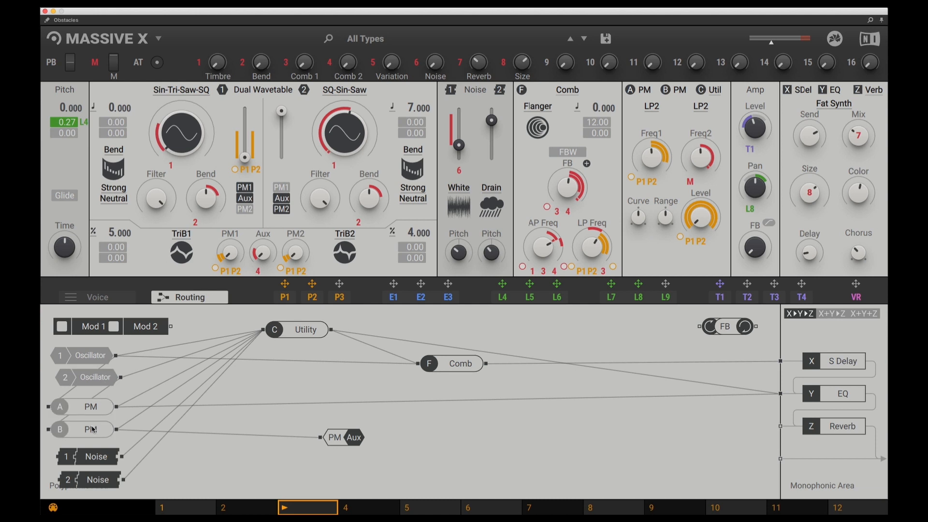
# Audition the Environment noisetables Waterduck, Bubbles and Maple Fire for Noise 2, finishing on Drain.
pyautogui.click(497, 190)
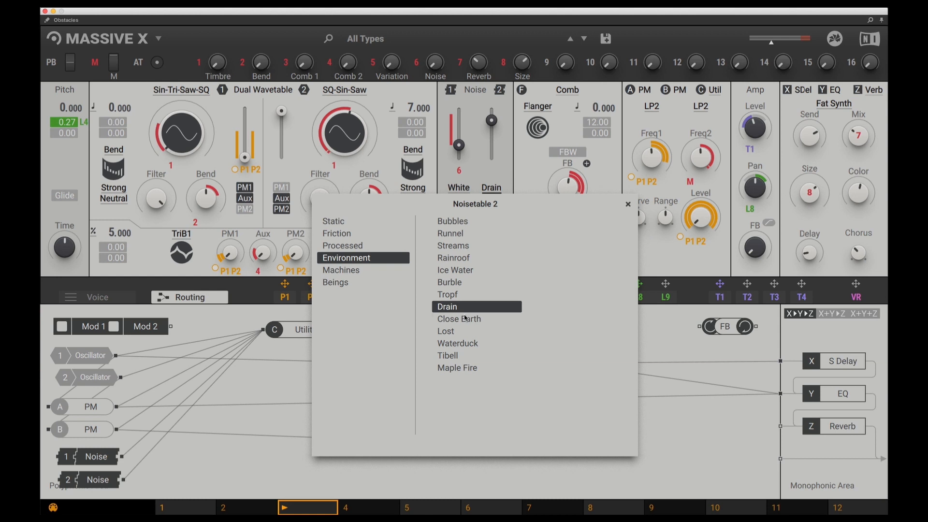
pyautogui.click(464, 343)
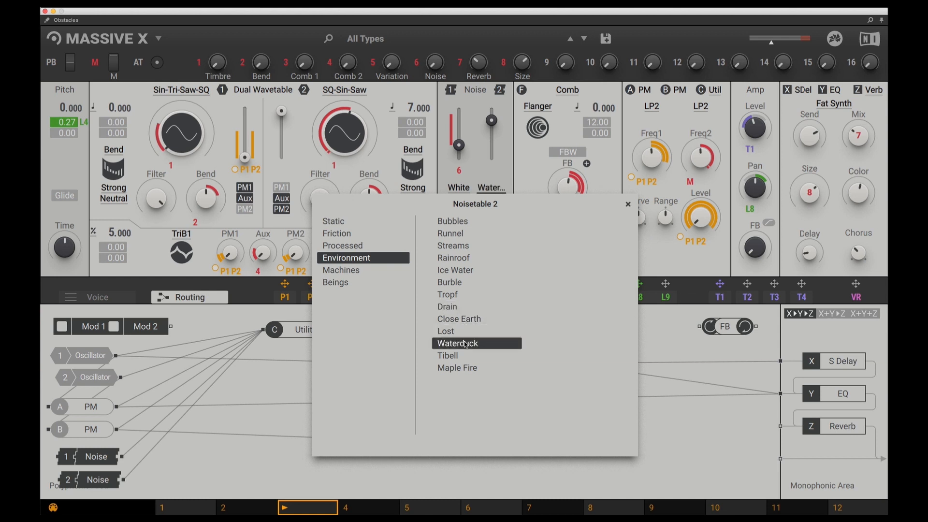
pyautogui.click(476, 223)
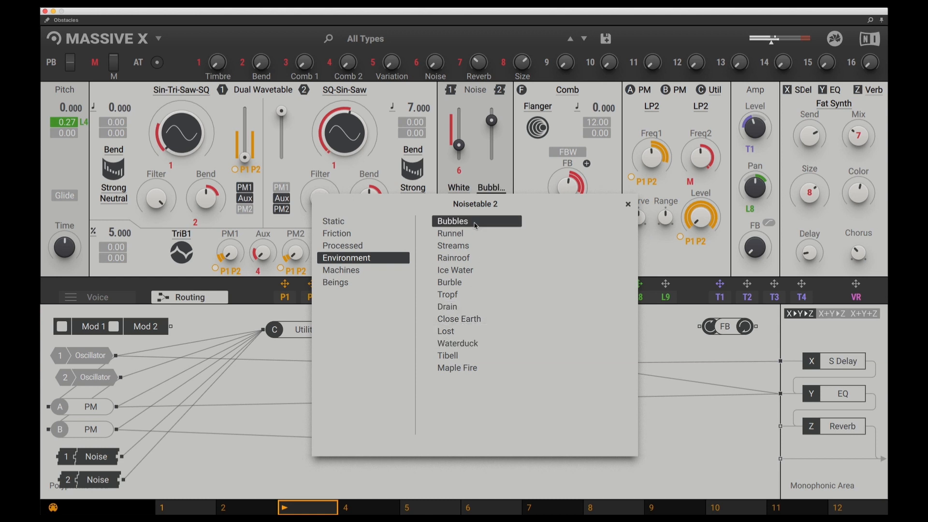
pyautogui.click(463, 368)
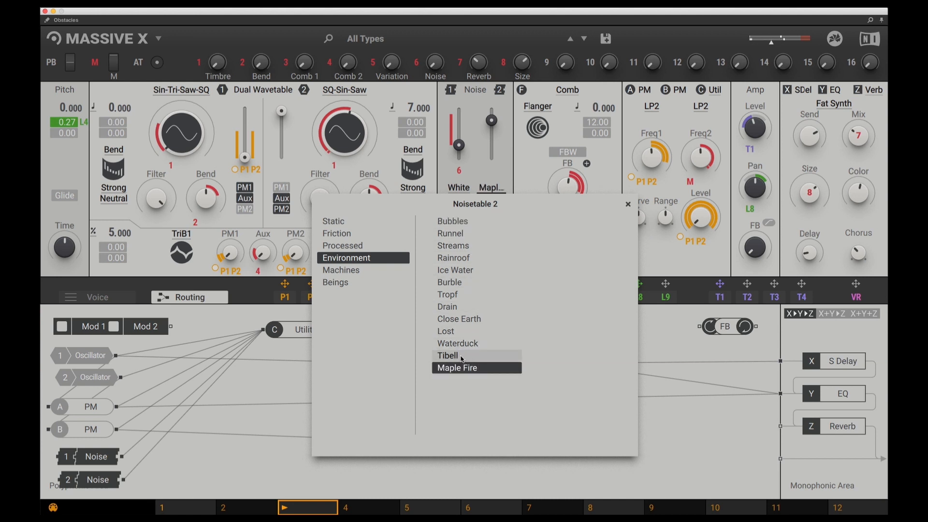
pyautogui.click(465, 312)
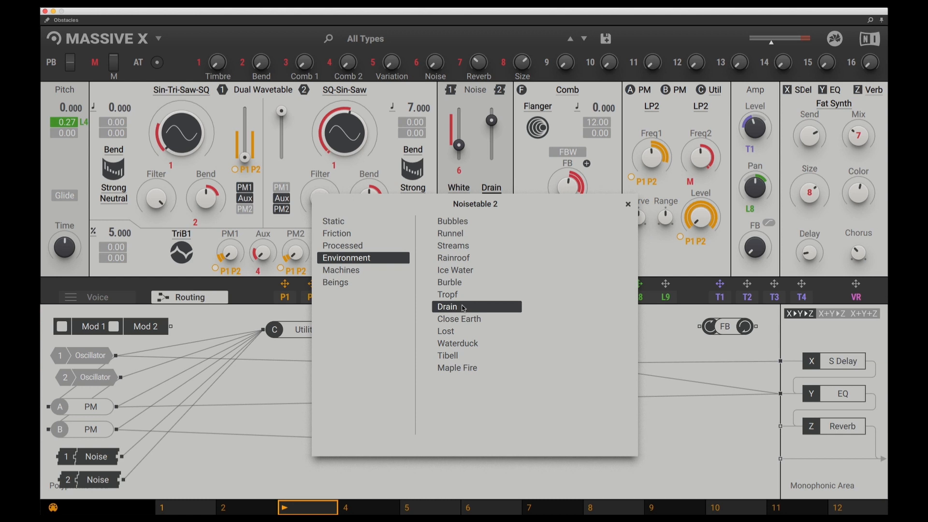
pyautogui.click(501, 177)
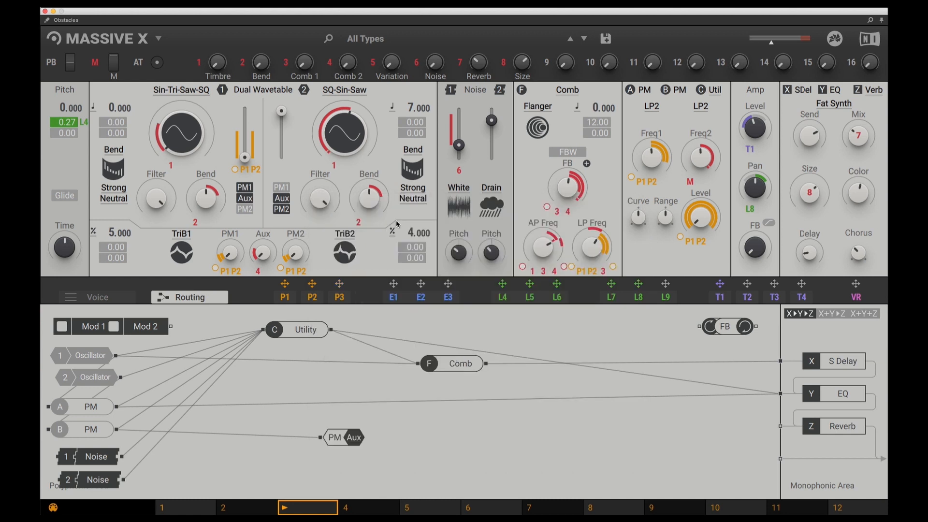